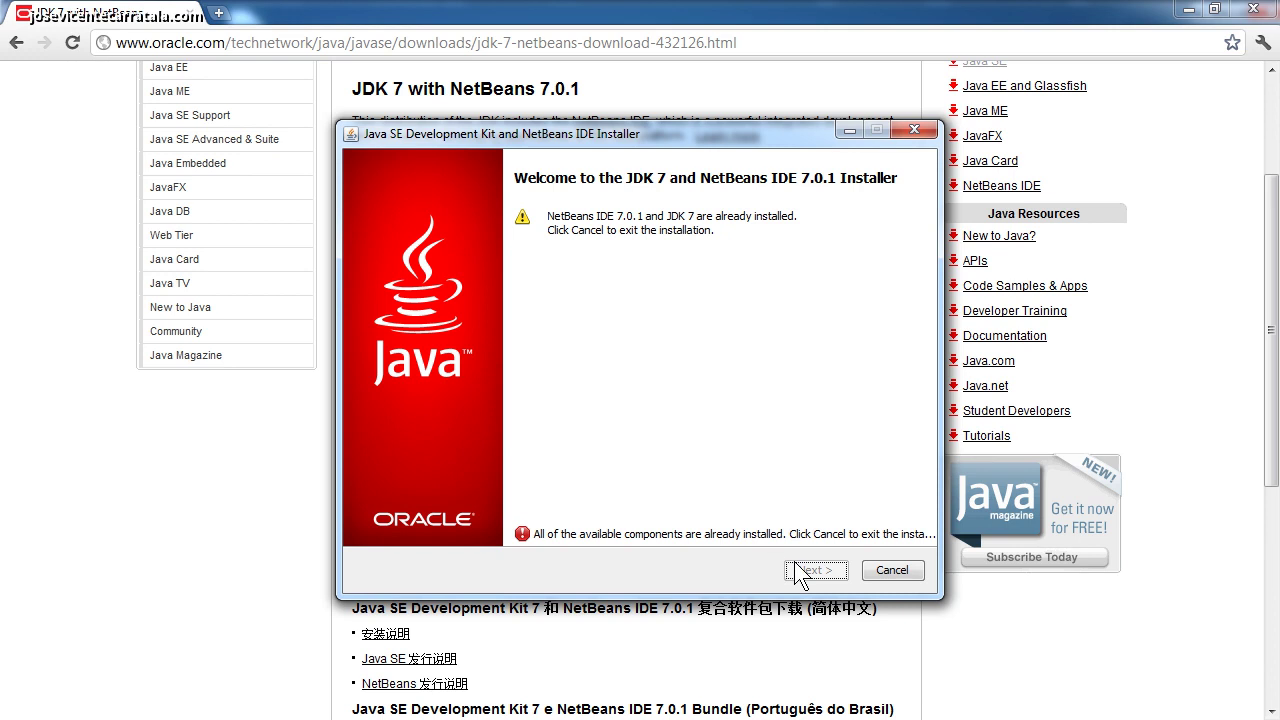
Cancel the JDK 7 and NetBeans IDE 7.0.1 installer and minimize the download page and the window behind it.
{"action": "left_click", "coordinate": [886, 571]}
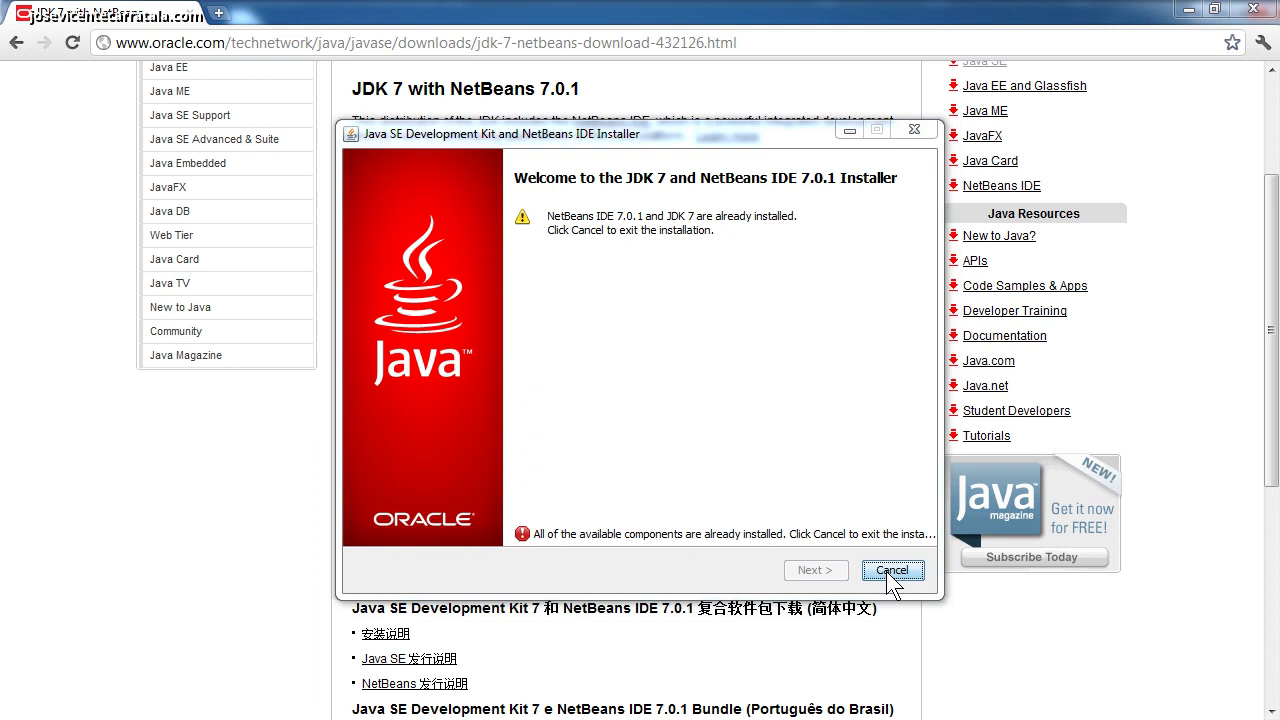
{"action": "left_click", "coordinate": [610, 386]}
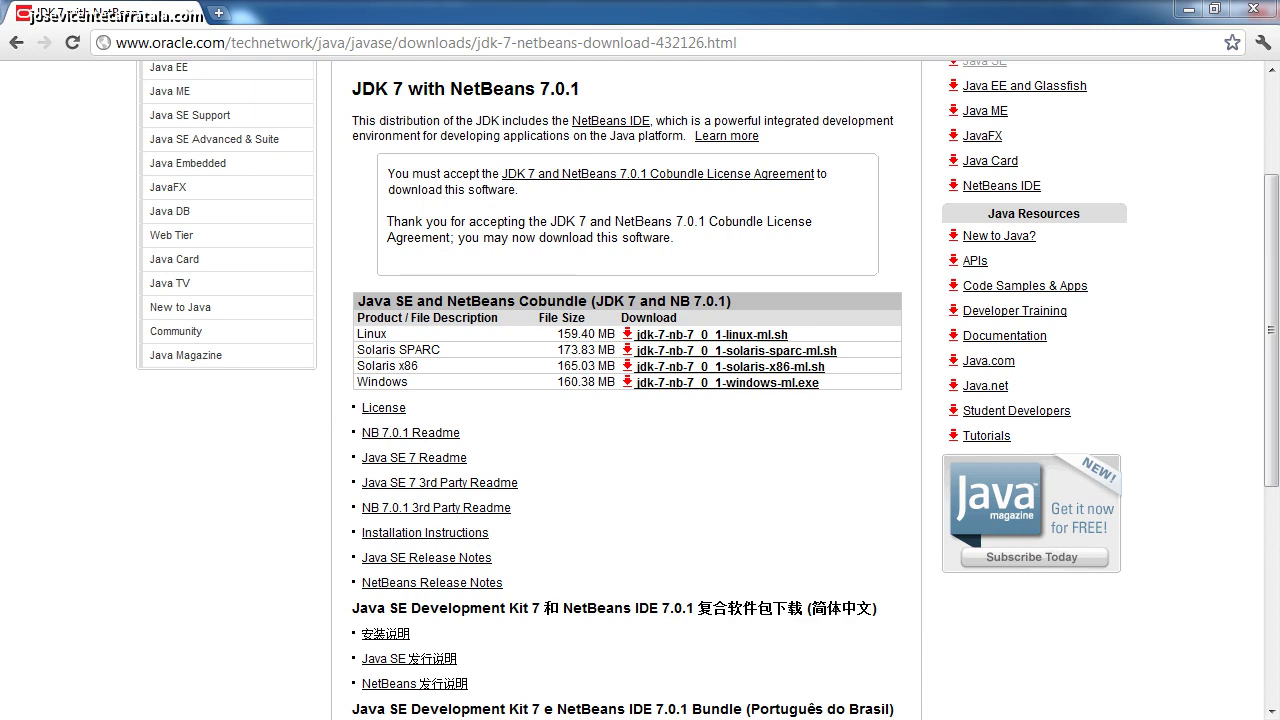
{"action": "left_click", "coordinate": [1186, 9]}
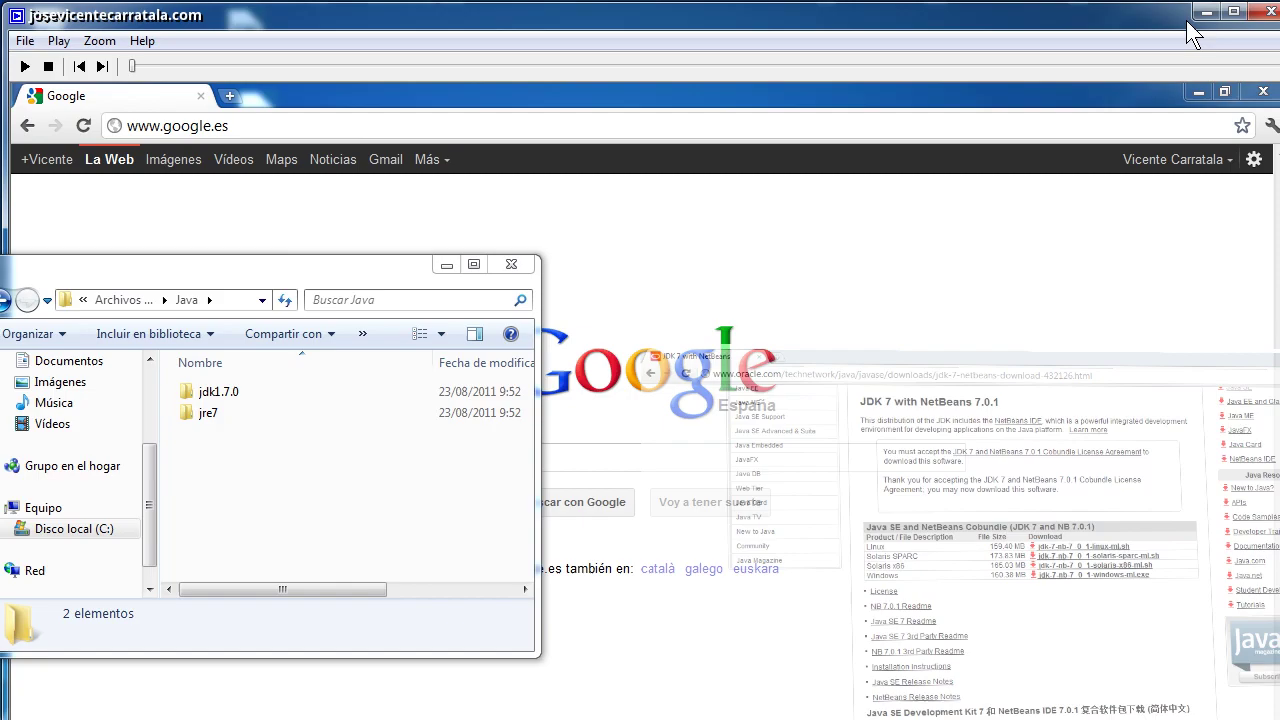
{"action": "left_click", "coordinate": [1207, 12]}
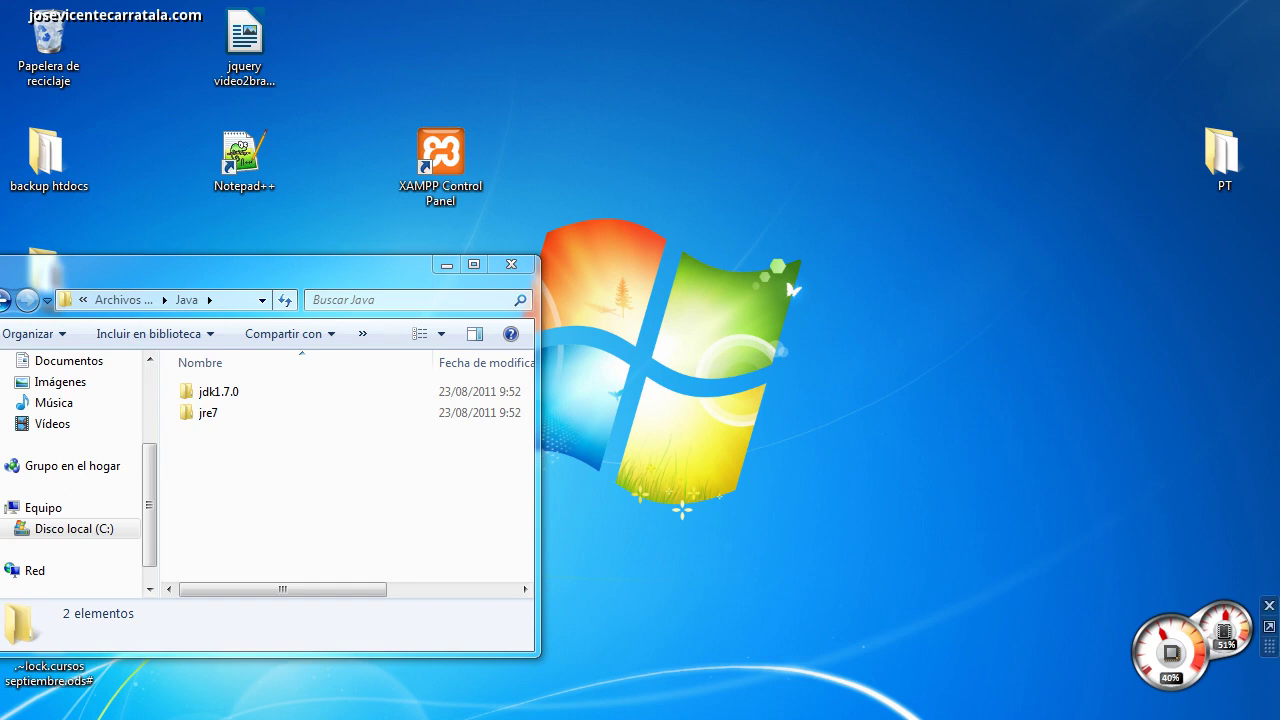
Launch the installed NetBeans IDE 7.0.1 and maximize its window, with the Java folder window minimized.
{"action": "mouse_move", "coordinate": [1230, 717]}
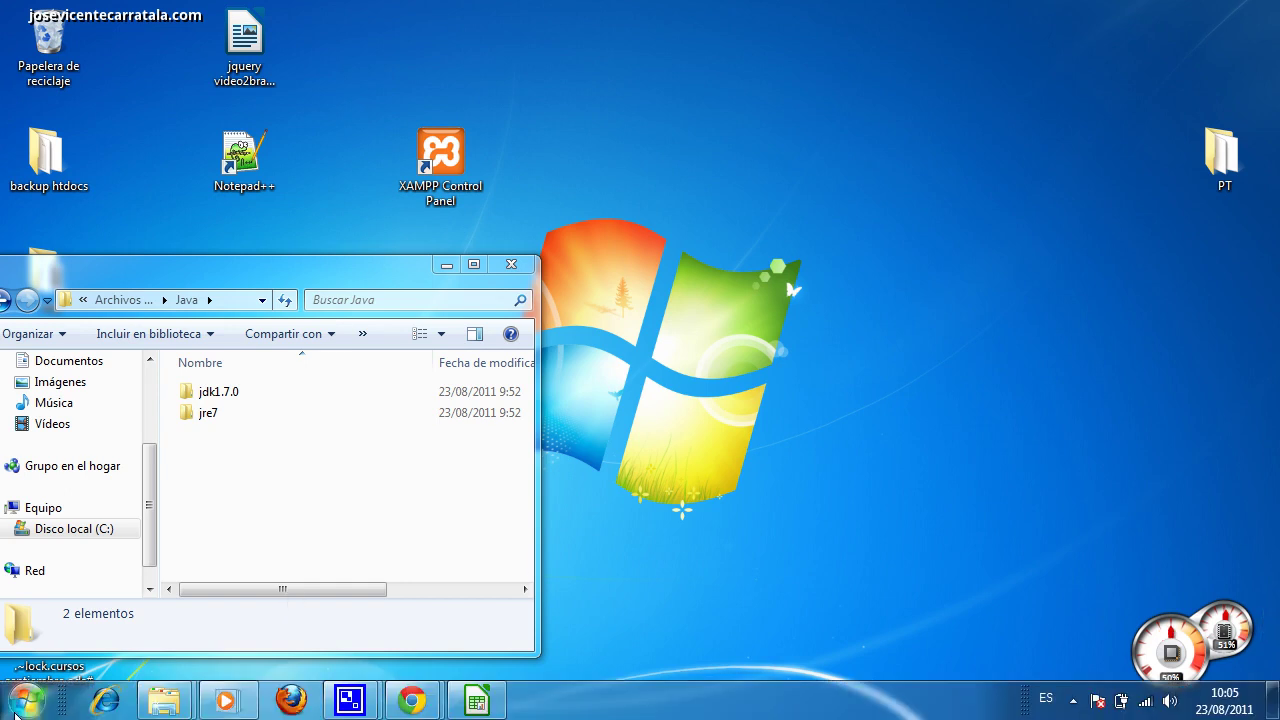
{"action": "left_click", "coordinate": [26, 700]}
{"action": "left_click", "coordinate": [57, 612]}
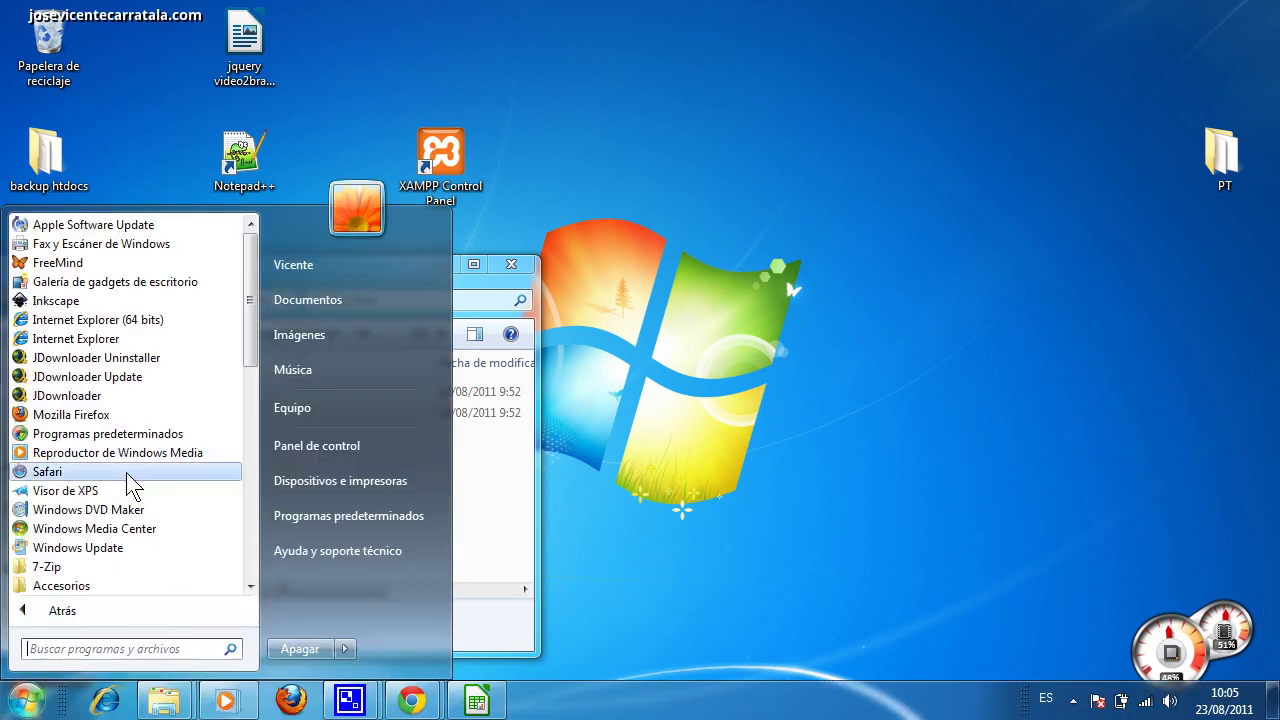
{"action": "scroll", "coordinate": [130, 480], "scroll_direction": "down", "scroll_amount": 5}
{"action": "scroll", "coordinate": [130, 485], "scroll_direction": "down", "scroll_amount": 3}
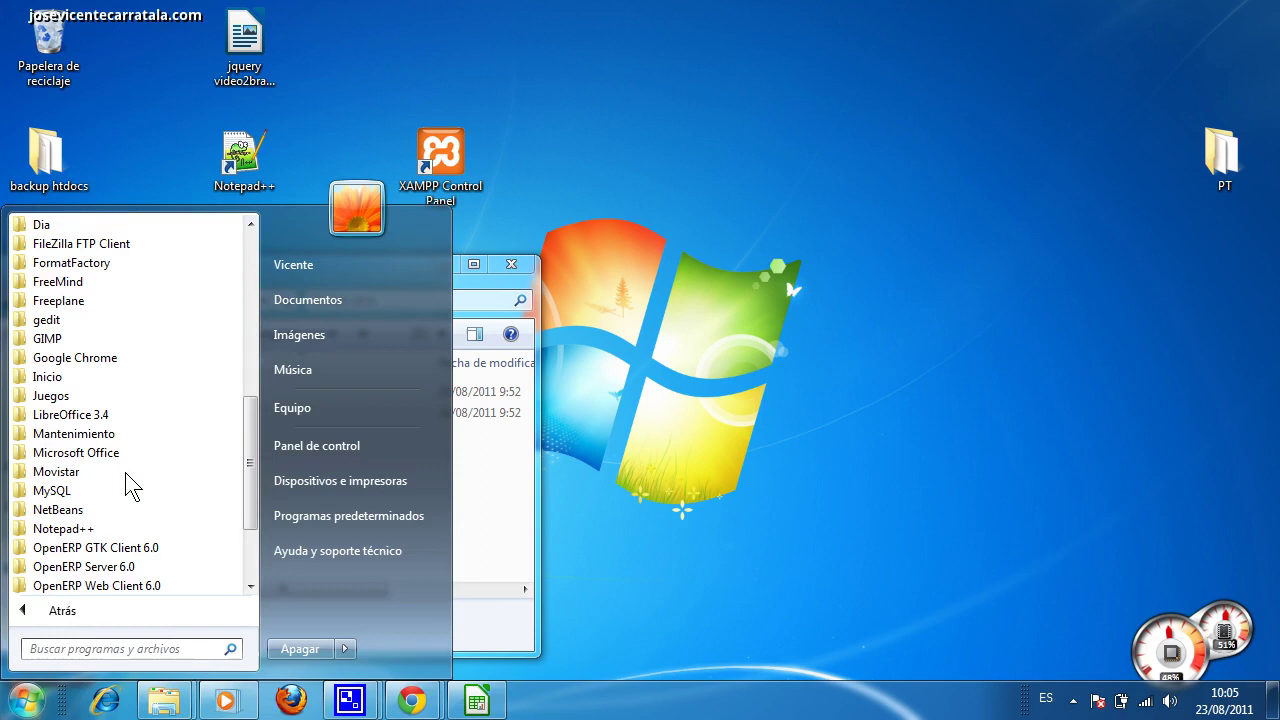
{"action": "left_click", "coordinate": [90, 512]}
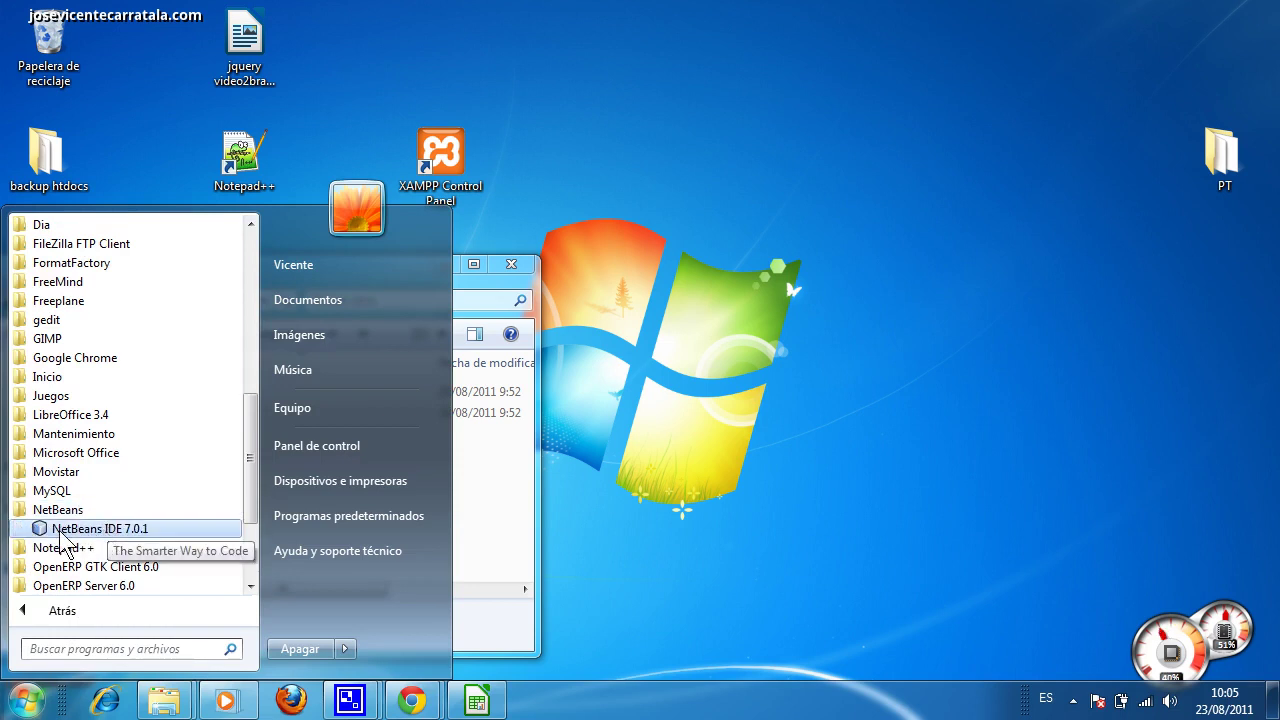
{"action": "left_click", "coordinate": [125, 532]}
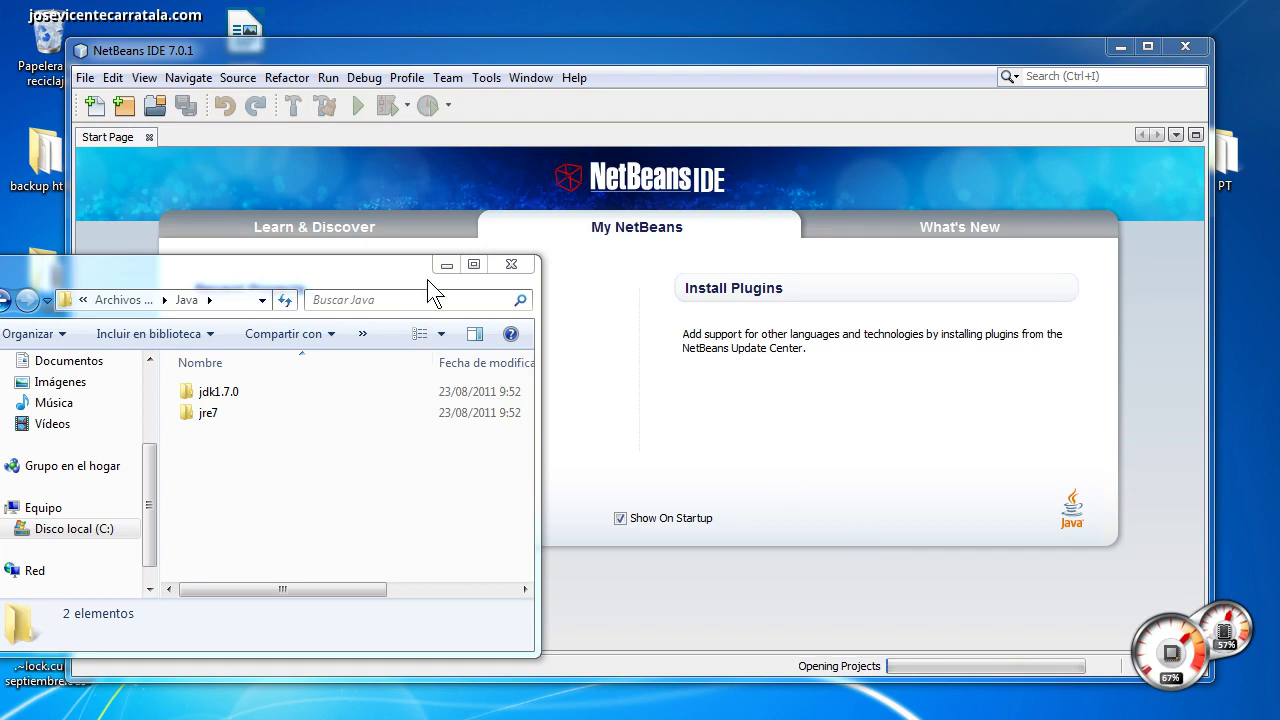
{"action": "left_click", "coordinate": [446, 265]}
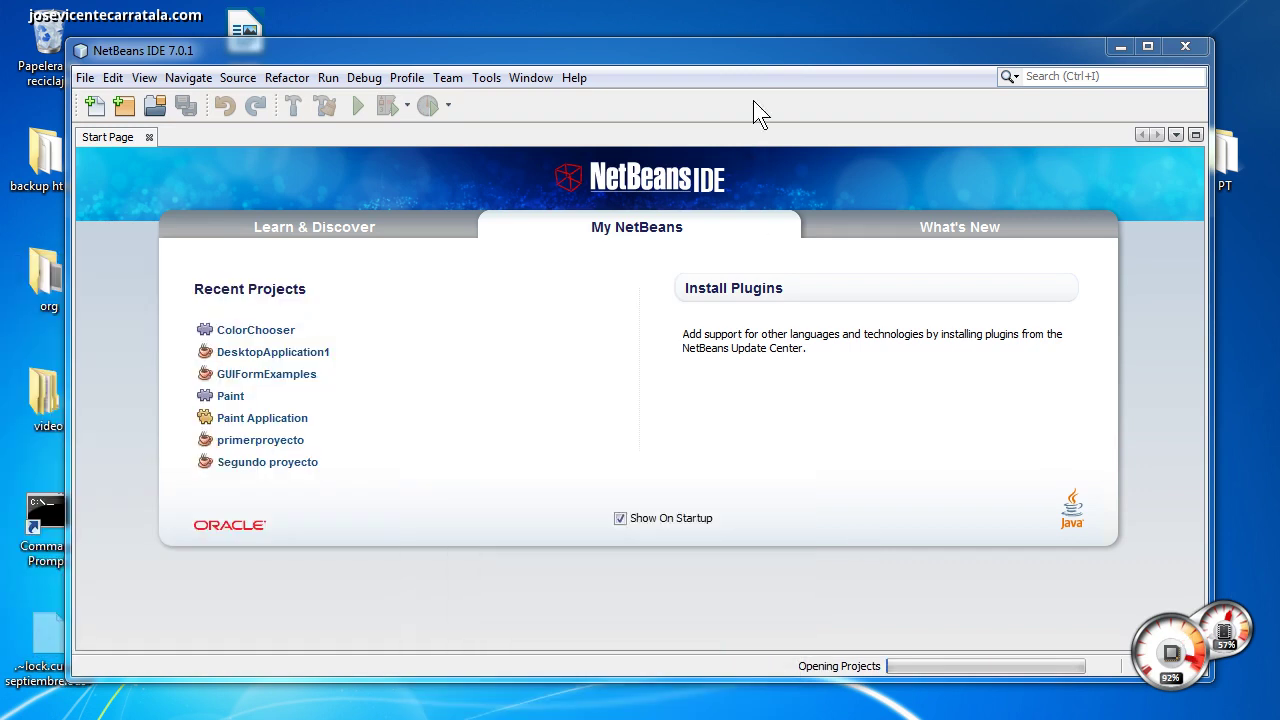
{"action": "double_click", "coordinate": [753, 55]}
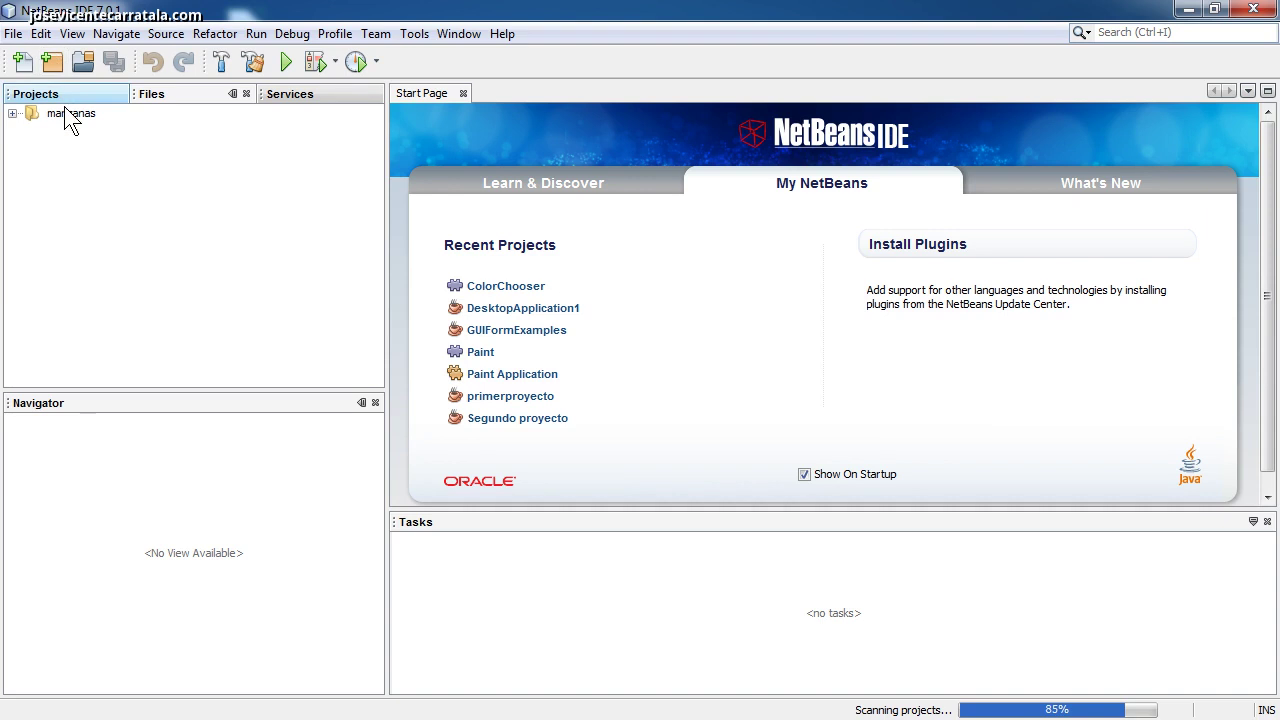
Delete the manzanas project from the IDE without deleting its source folder.
{"action": "left_click", "coordinate": [72, 116]}
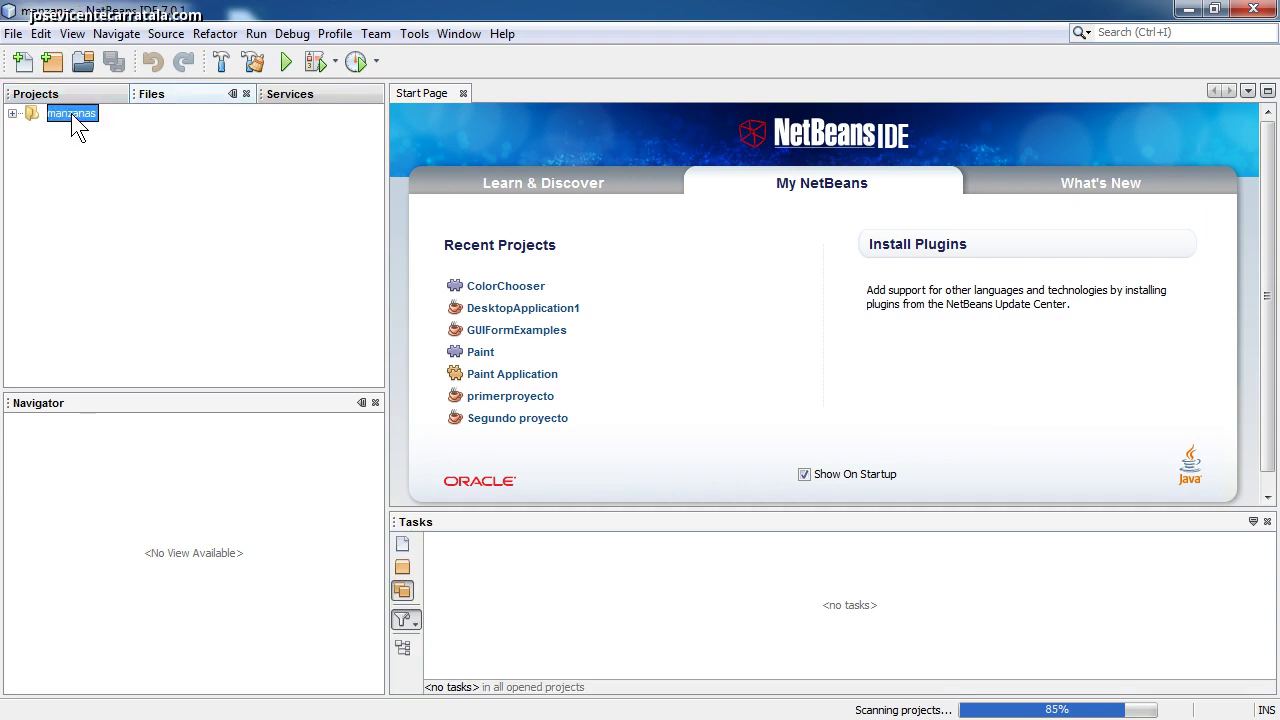
{"action": "right_click", "coordinate": [71, 113]}
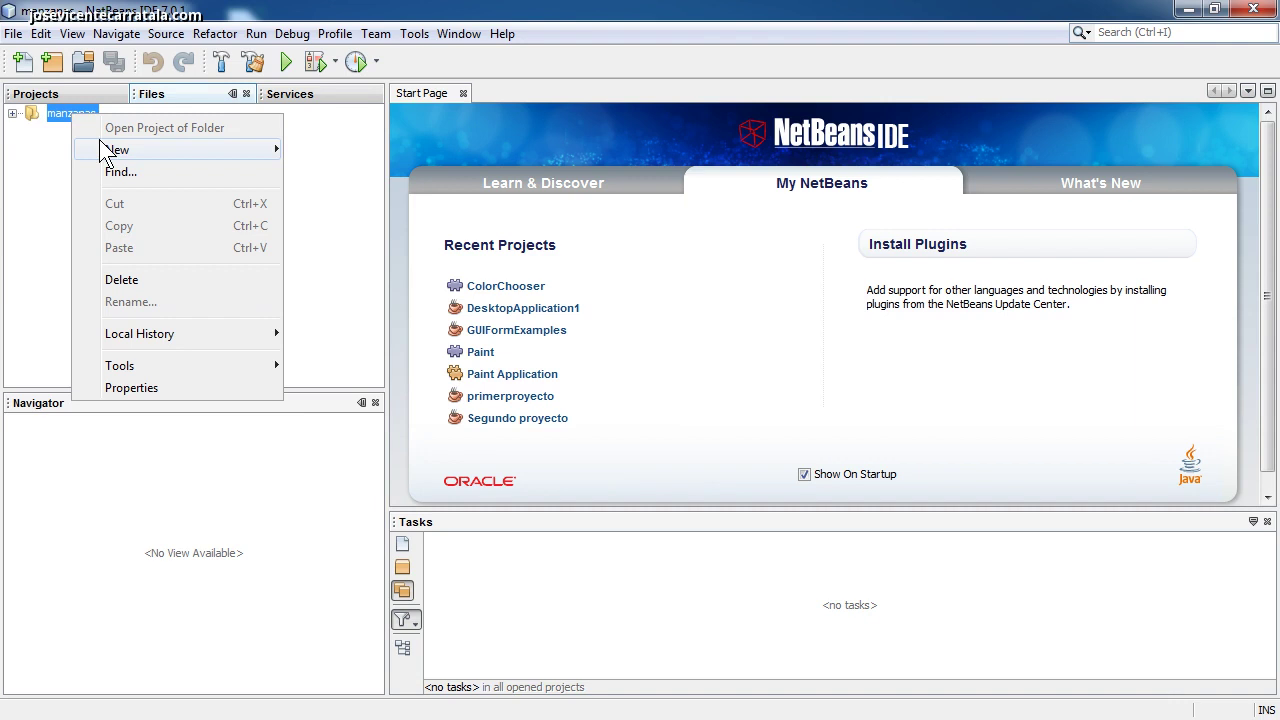
{"action": "left_click", "coordinate": [140, 277]}
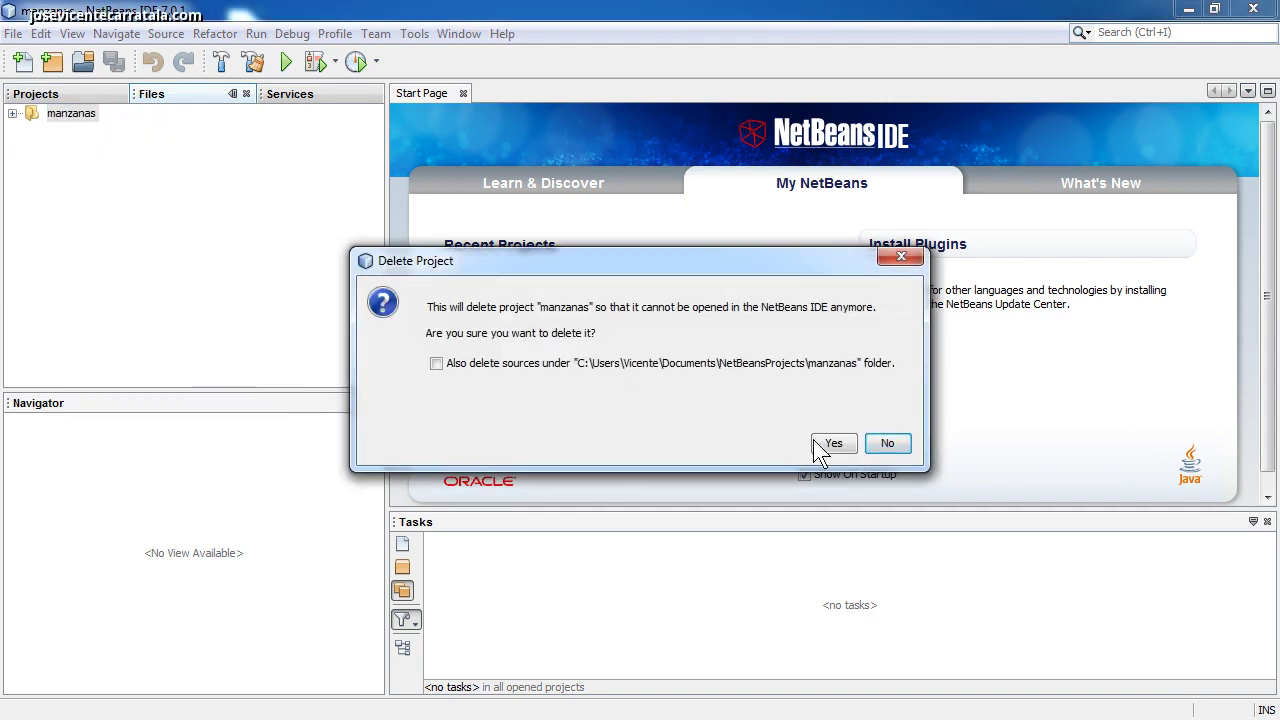
{"action": "left_click", "coordinate": [832, 445]}
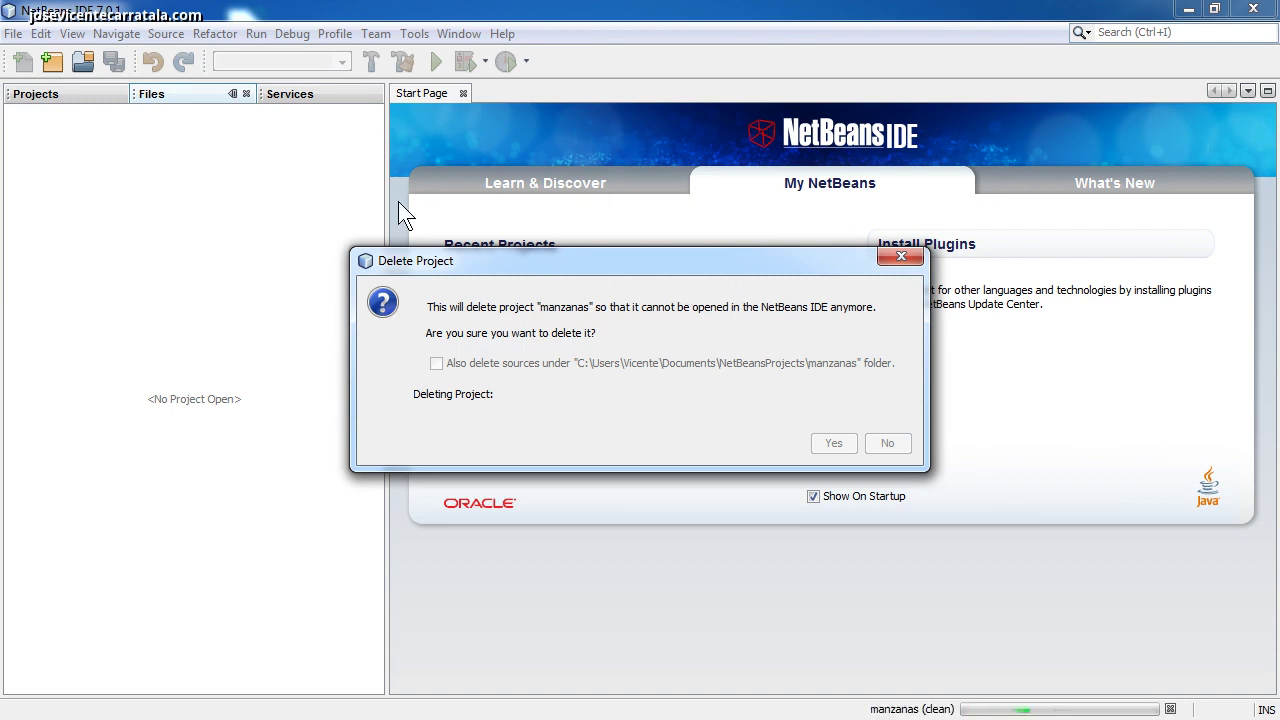
{"action": "left_click_drag", "start_coordinate": [730, 270], "coordinate": [423, 312]}
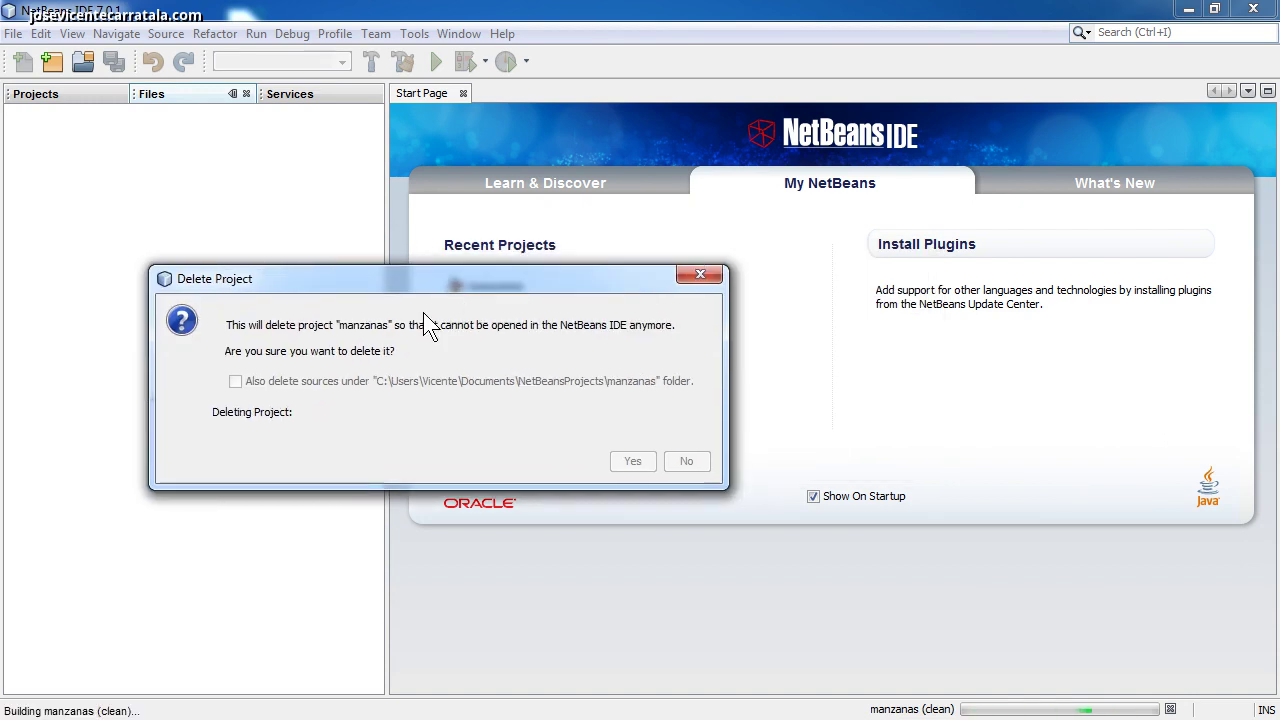
{"action": "left_click_drag", "start_coordinate": [579, 282], "coordinate": [548, 370]}
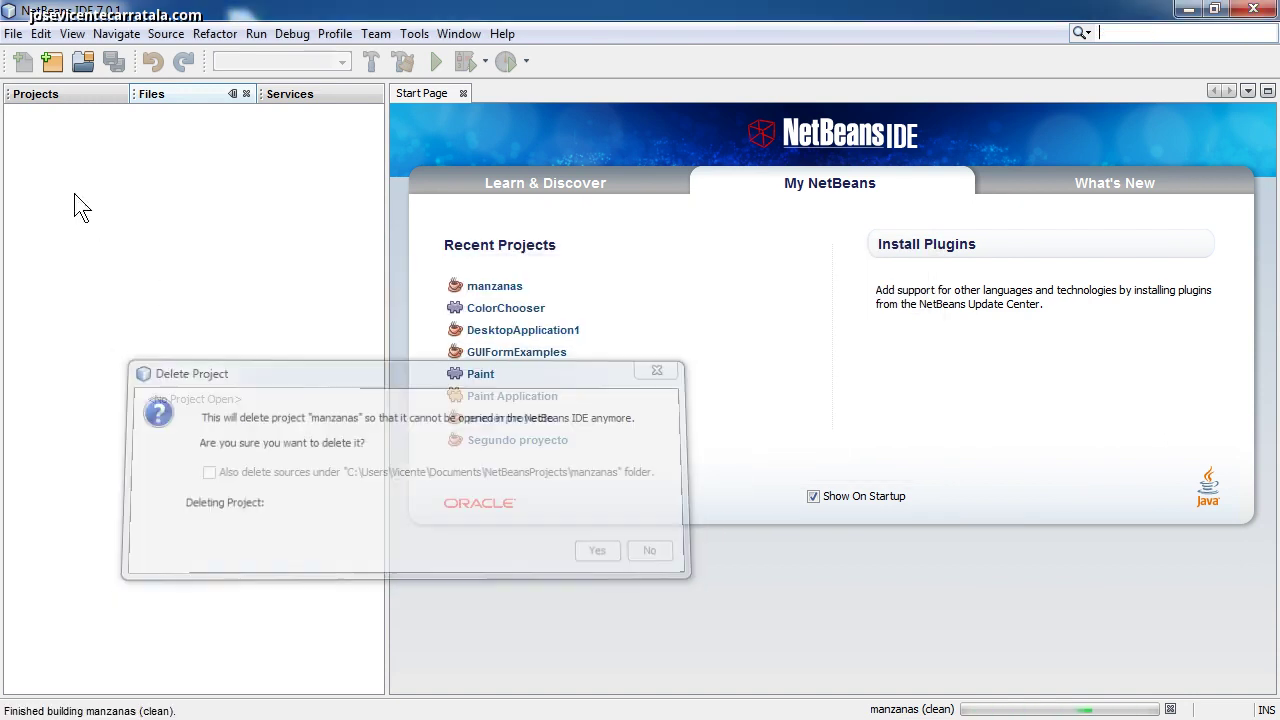
Start a new project of type Java Application from the Java category.
{"action": "left_click", "coordinate": [18, 35]}
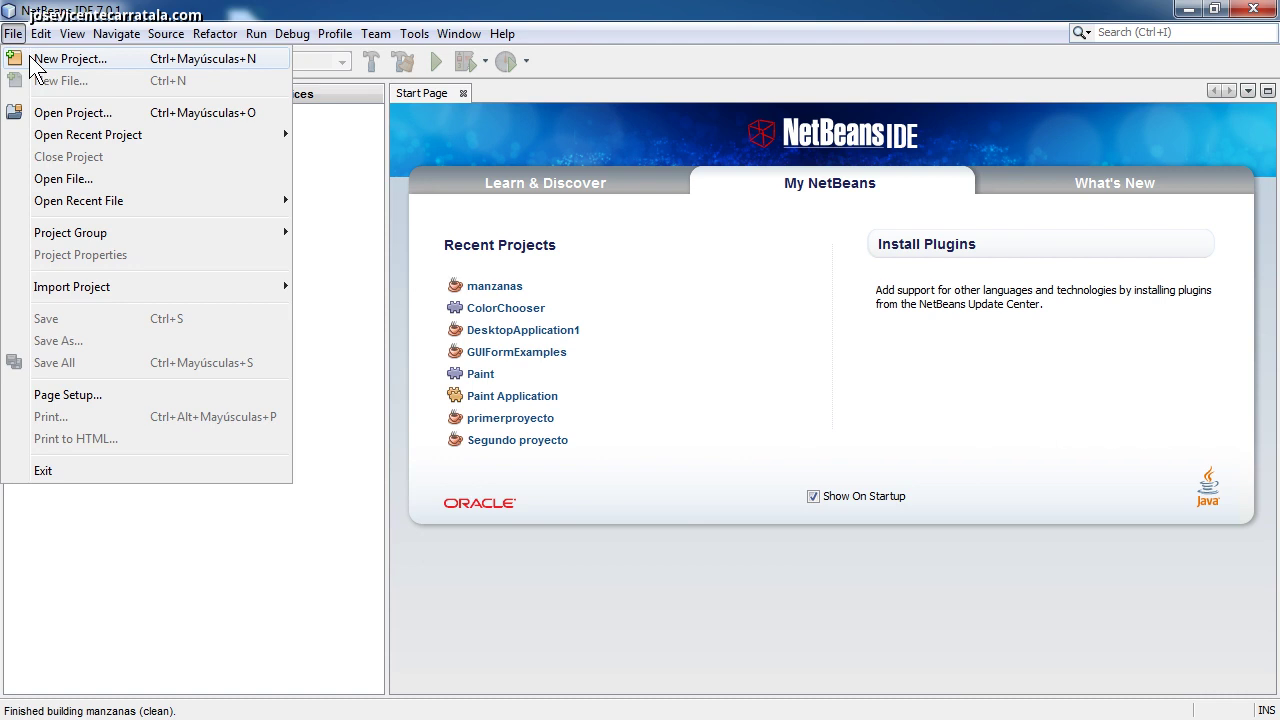
{"action": "left_click", "coordinate": [68, 59]}
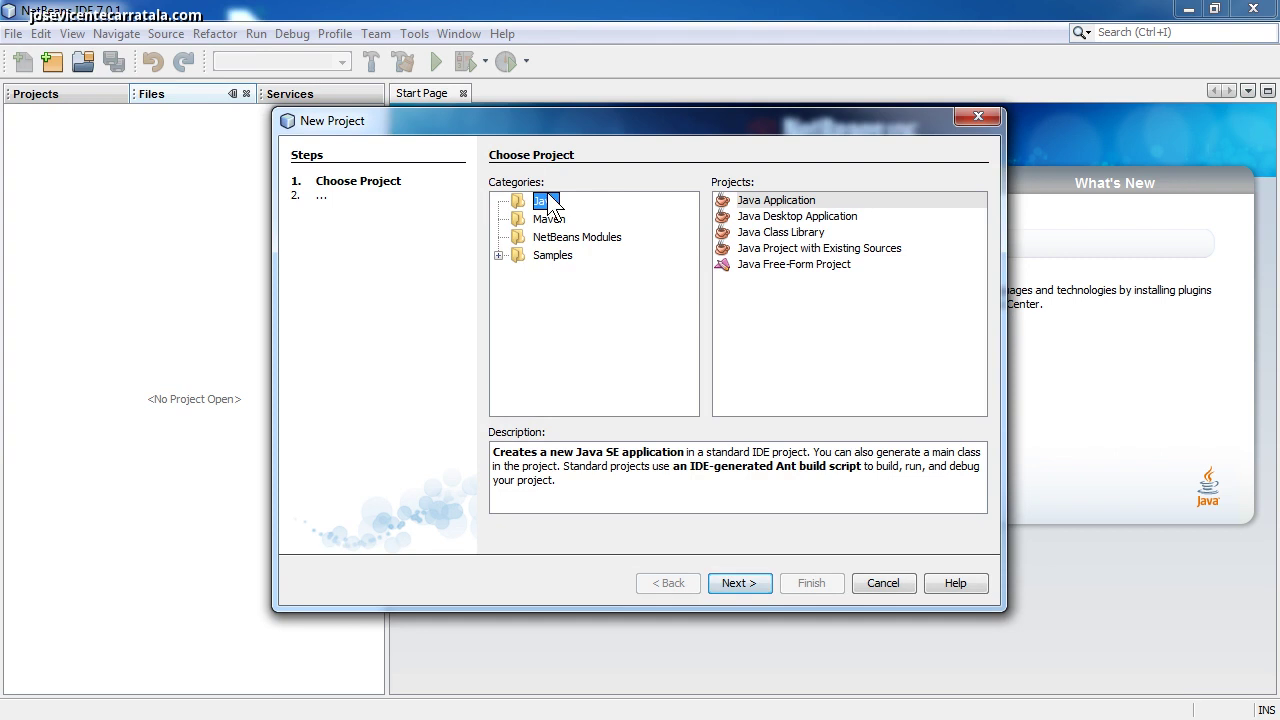
{"action": "left_click", "coordinate": [776, 200]}
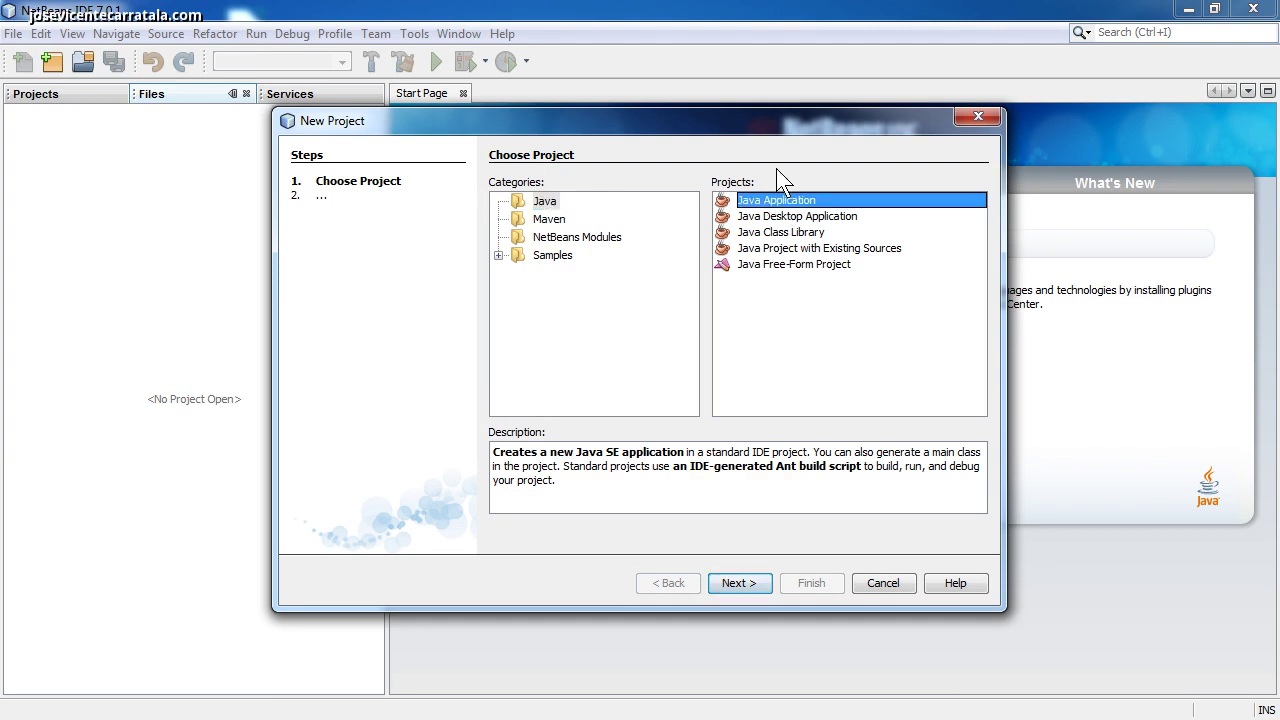
{"action": "left_click_drag", "start_coordinate": [777, 127], "coordinate": [739, 128]}
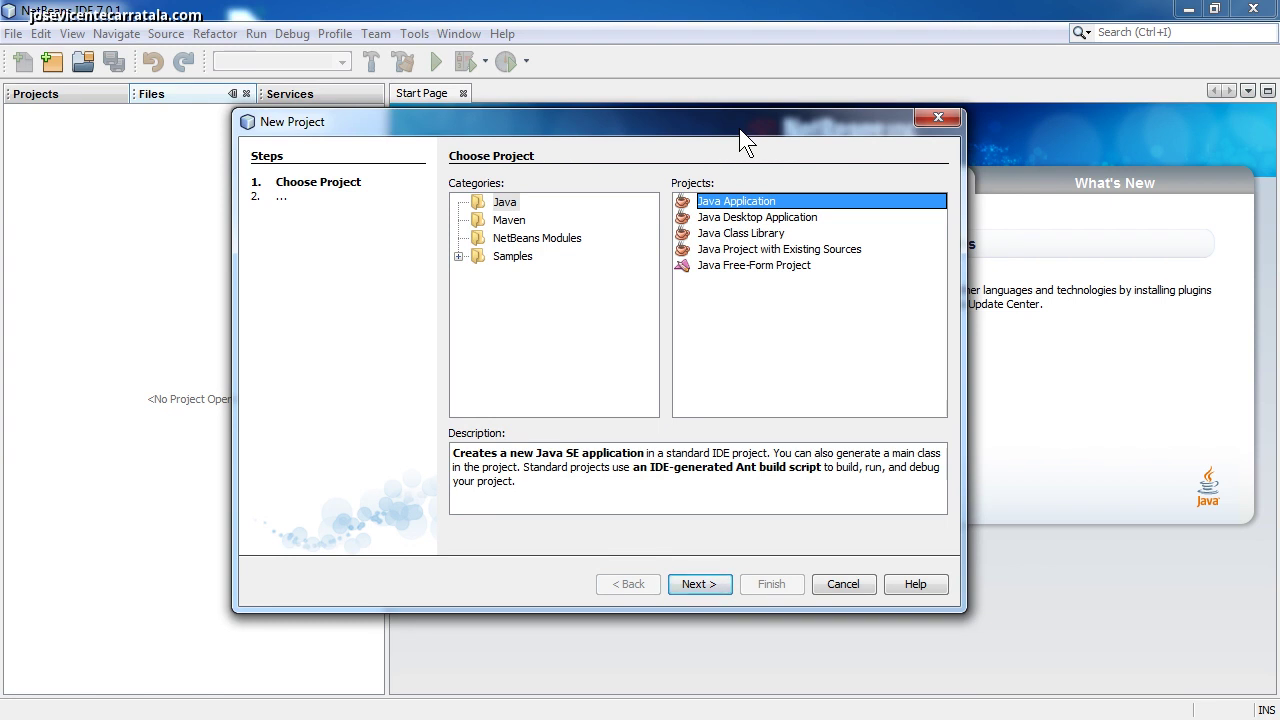
{"action": "left_click", "coordinate": [508, 205]}
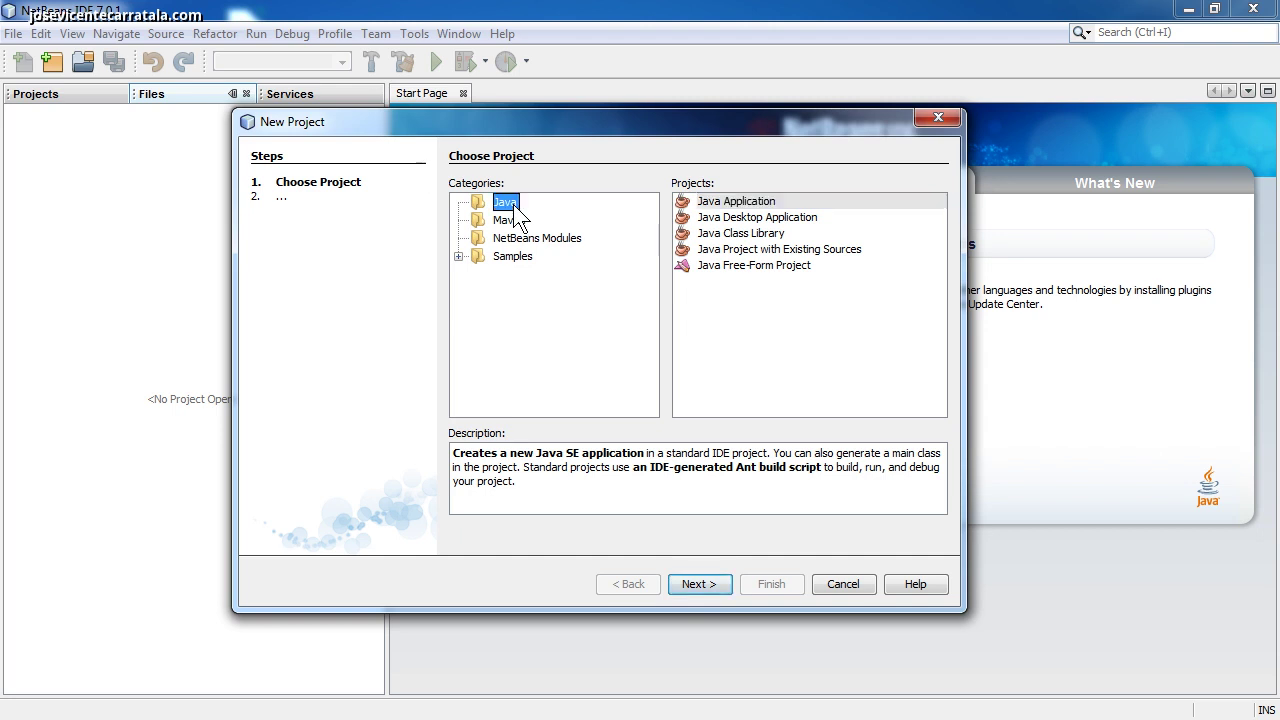
{"action": "left_click", "coordinate": [743, 201]}
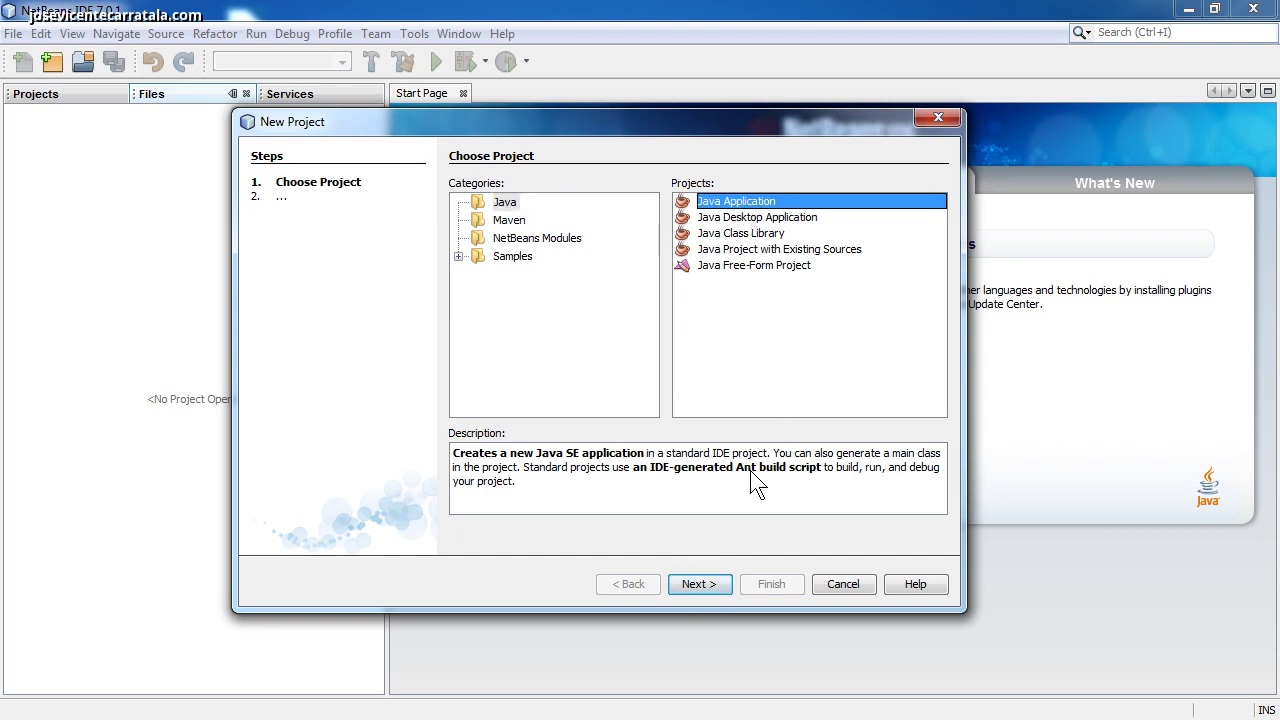
{"action": "left_click", "coordinate": [710, 585]}
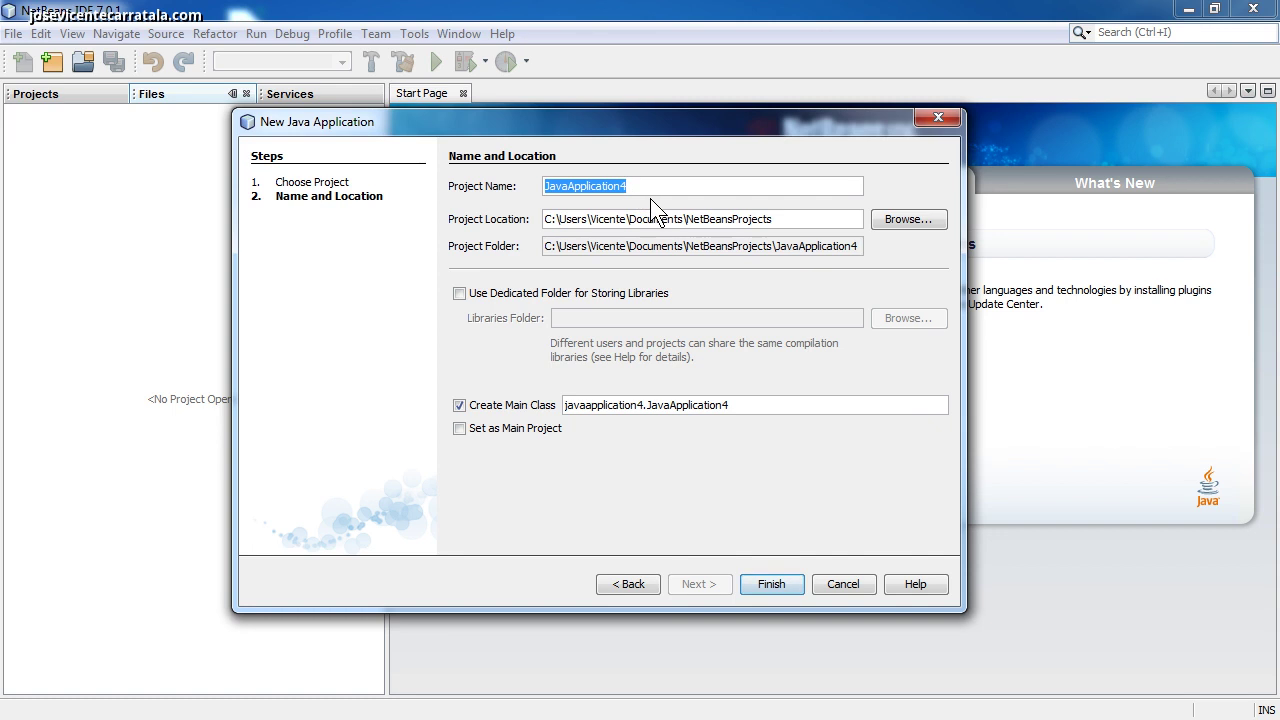
Name the project with the author's two first names as one lowercase word, and create it as the main project.
{"action": "type", "text": "jose vicente"}
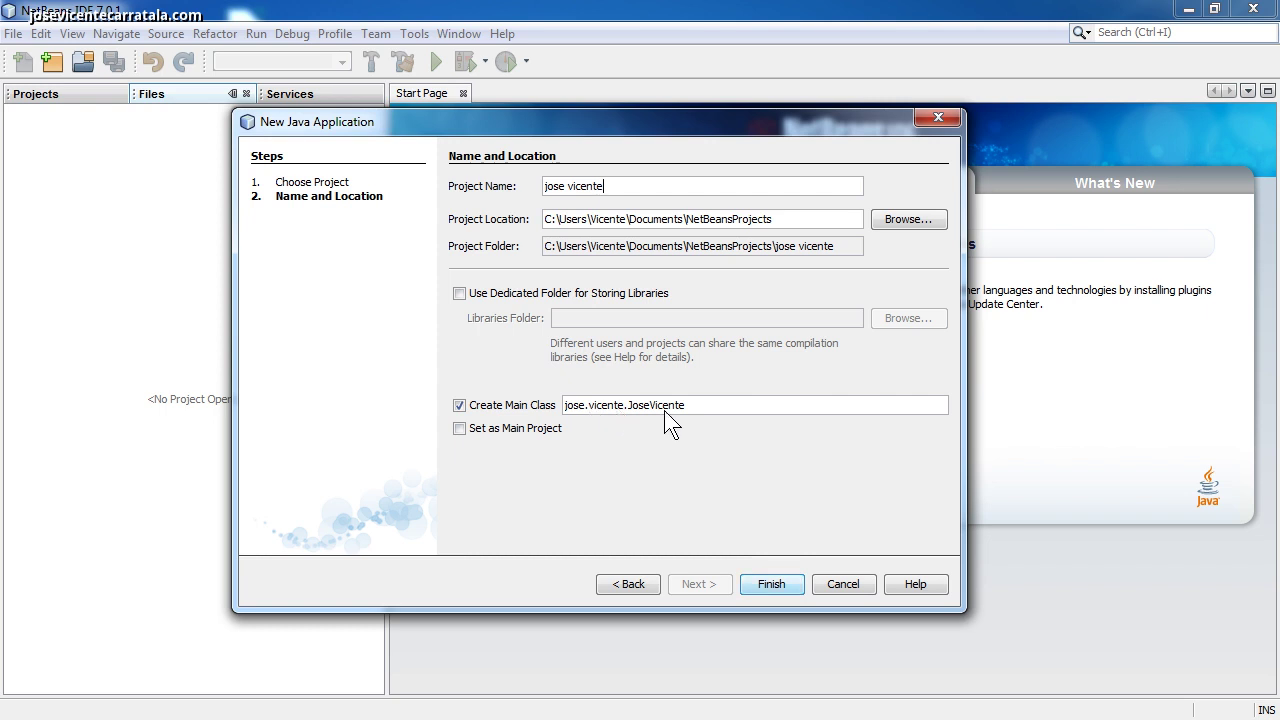
{"action": "left_click", "coordinate": [571, 187]}
{"action": "key", "text": "Left"}
{"action": "key", "text": "BackSpace"}
{"action": "left_click", "coordinate": [458, 428]}
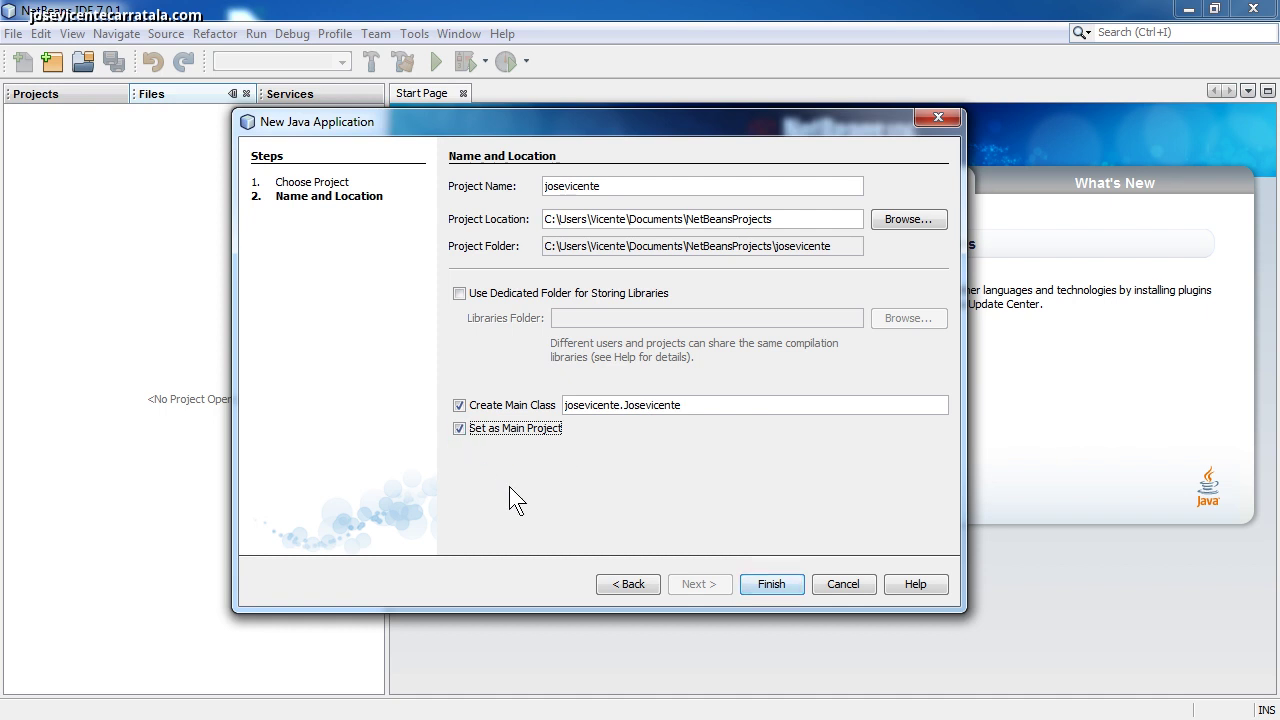
{"action": "left_click", "coordinate": [782, 584]}
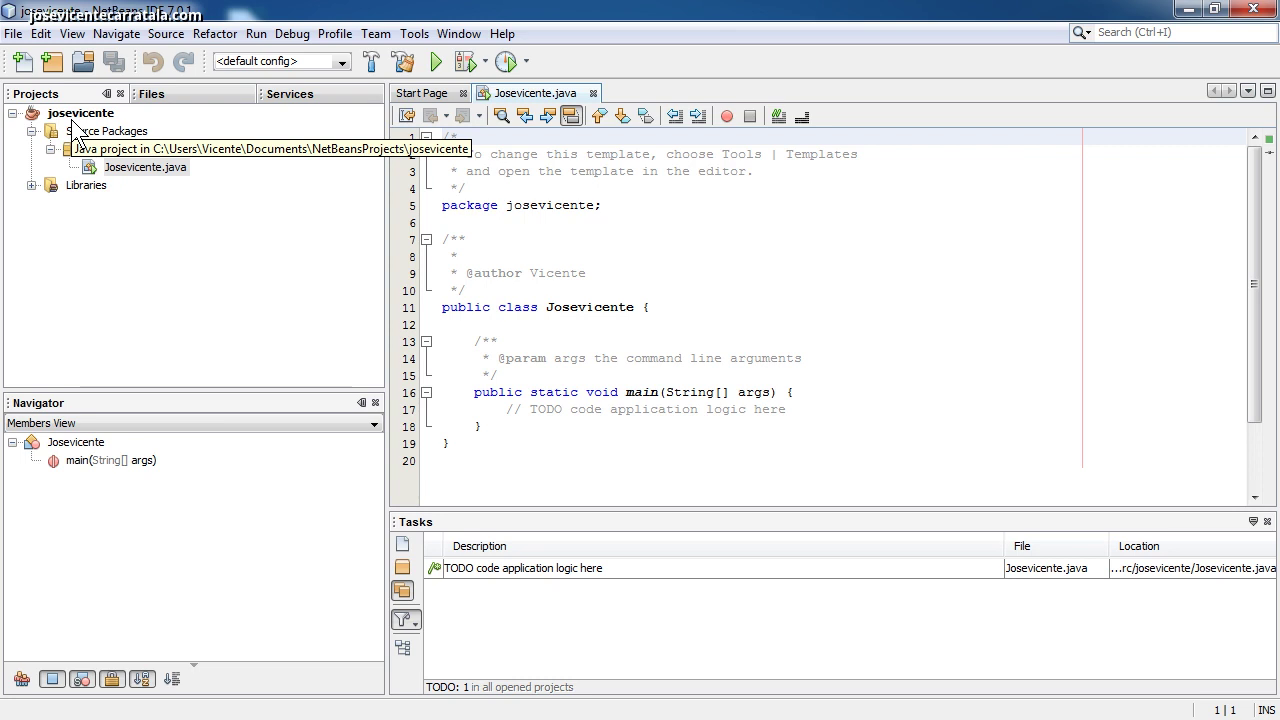
Examine the main class file and the kinds of new files that can be added to Source Packages.
{"action": "left_click", "coordinate": [126, 178]}
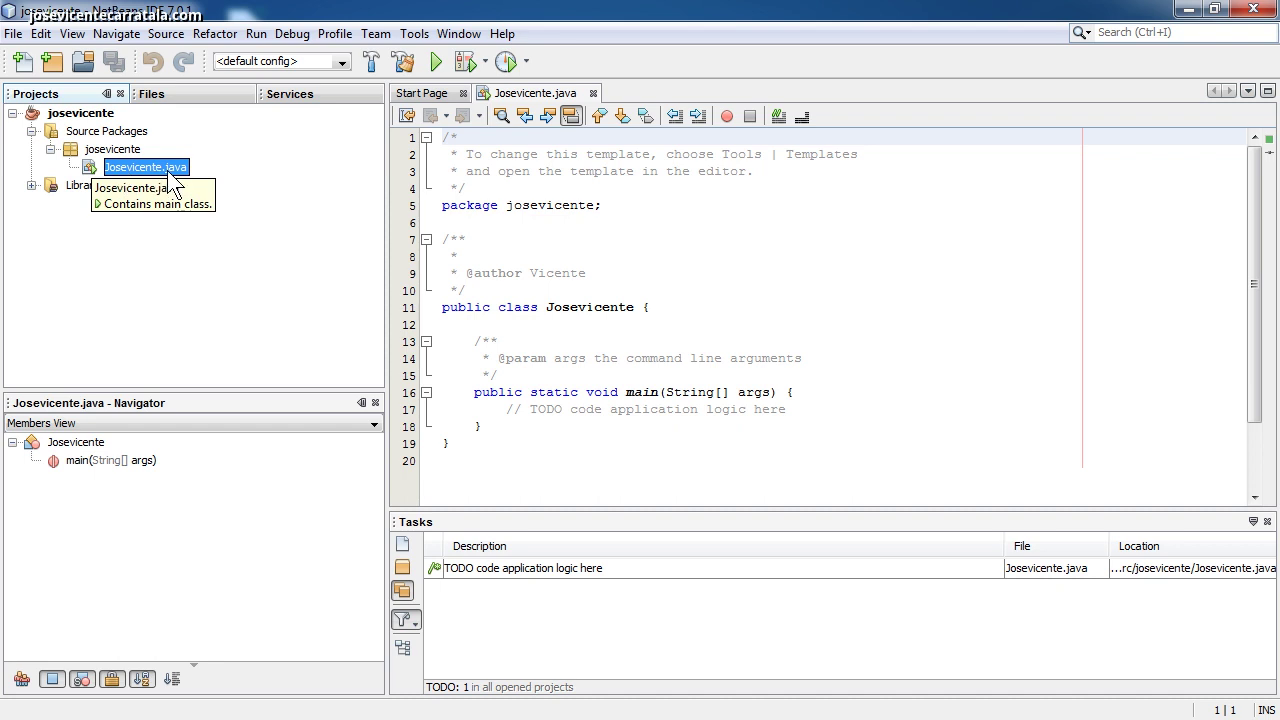
{"action": "left_click", "coordinate": [88, 134]}
{"action": "right_click", "coordinate": [92, 137]}
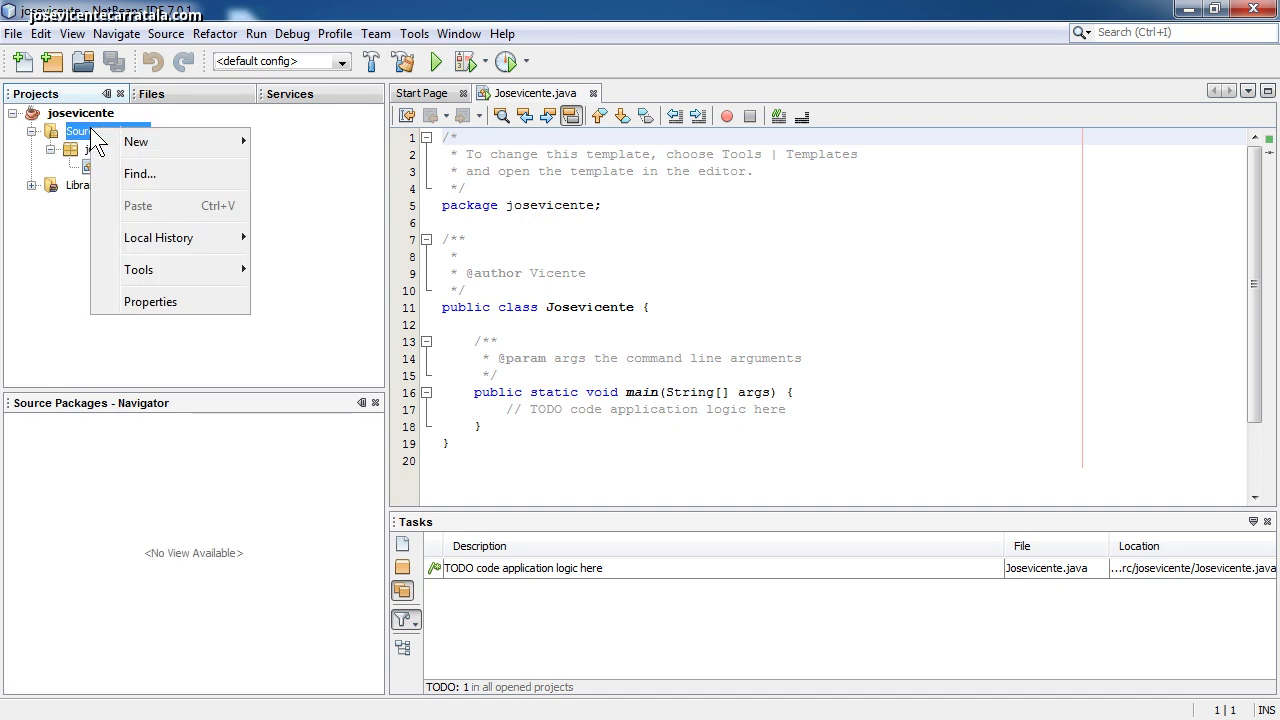
{"action": "mouse_move", "coordinate": [111, 136]}
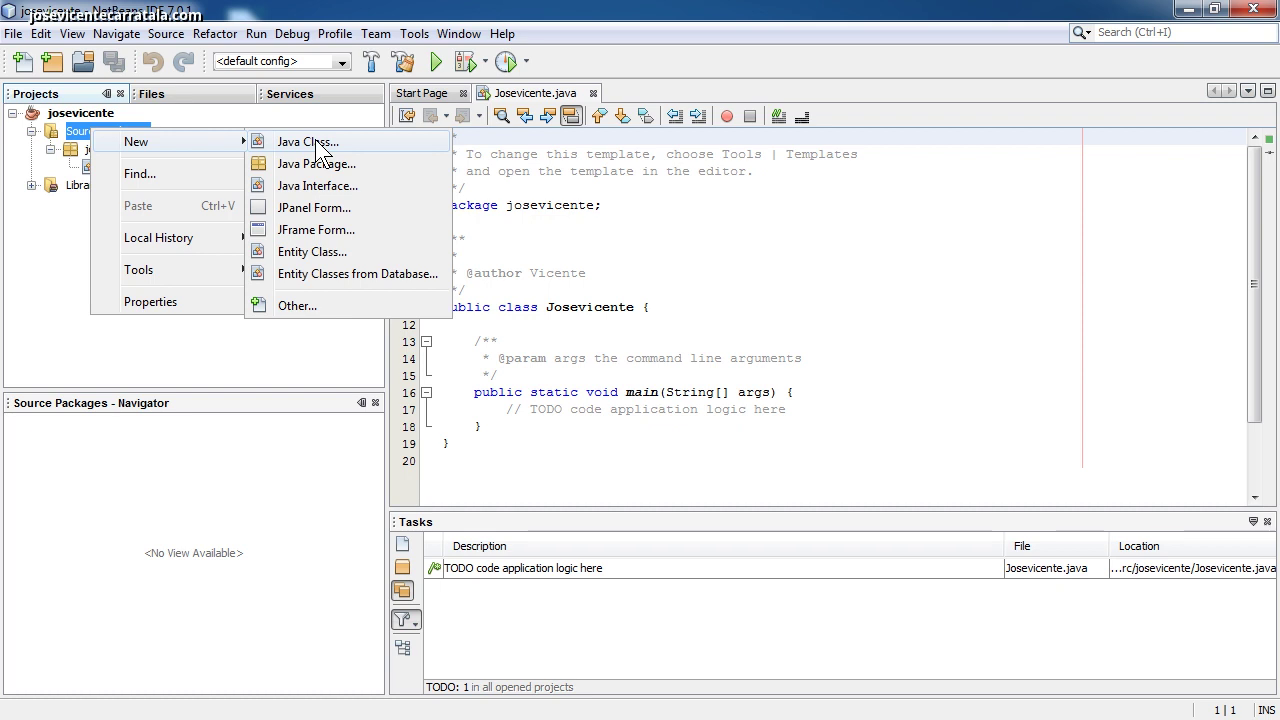
{"action": "left_click", "coordinate": [329, 30]}
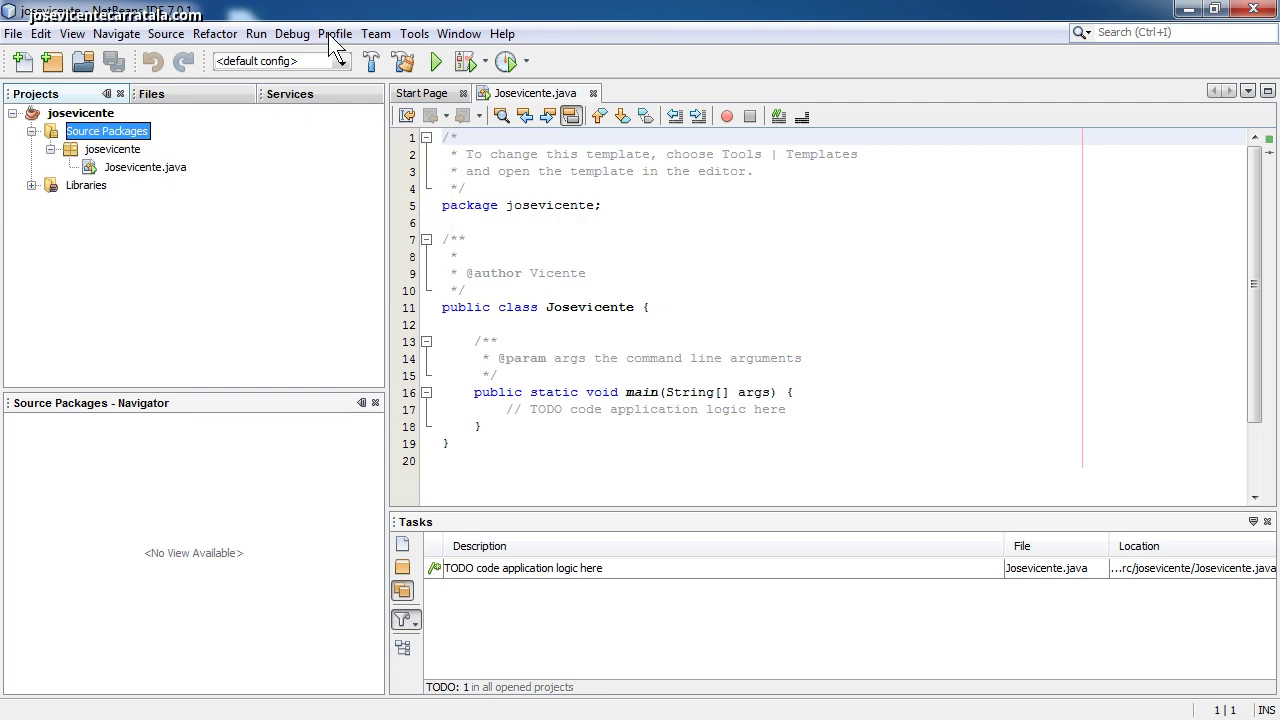
{"action": "left_click", "coordinate": [150, 167]}
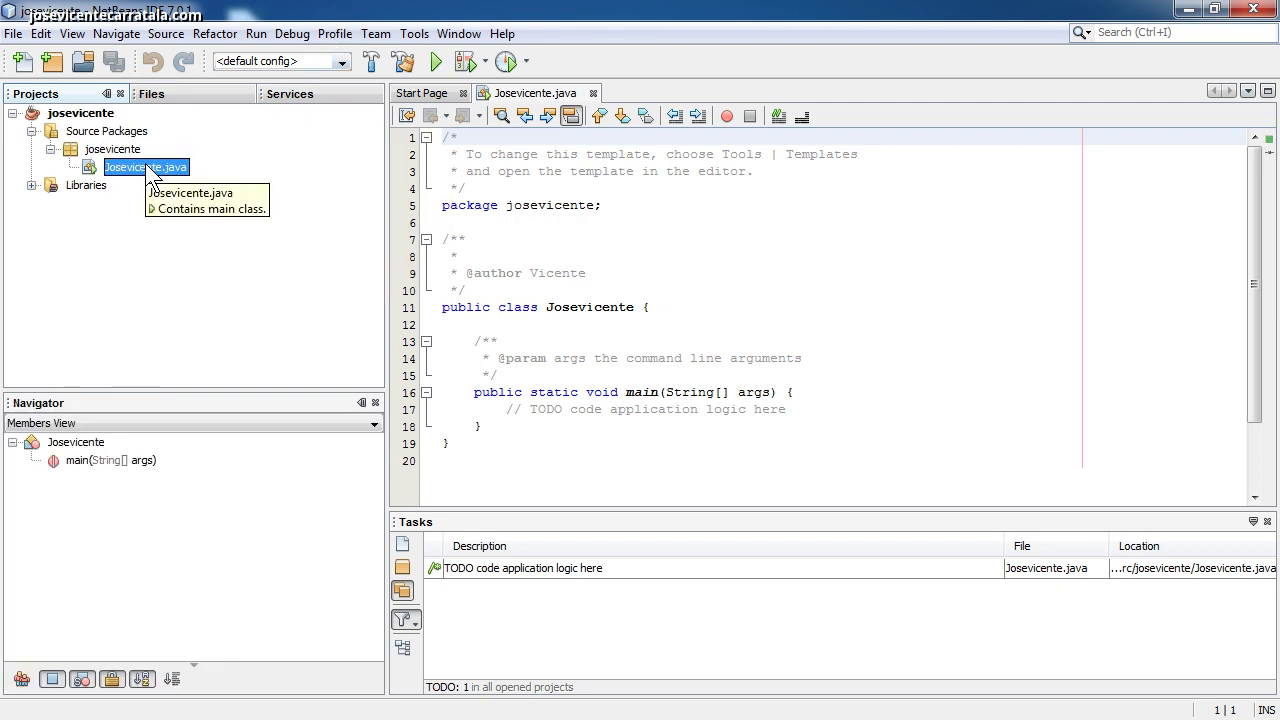